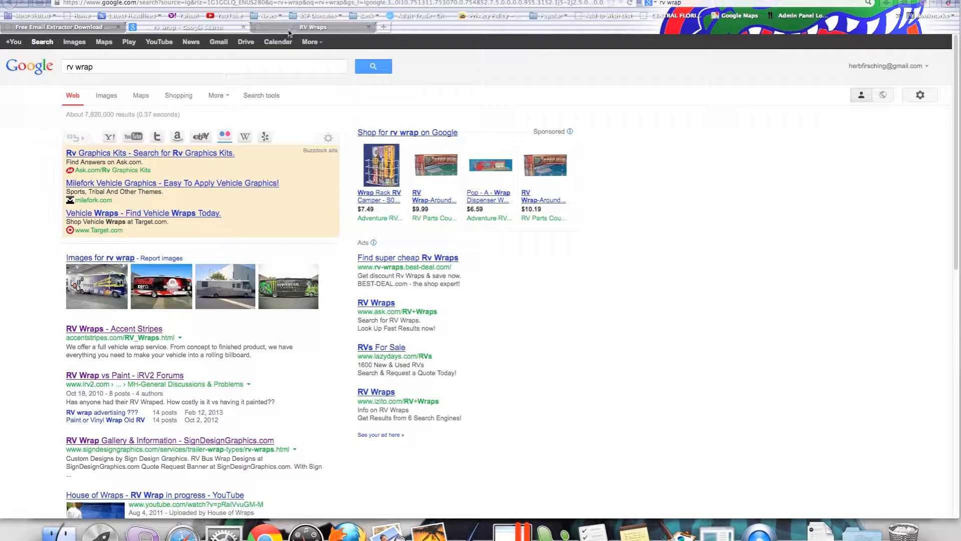
- Look at the Accent Stripes RV wraps page and the Free Email Extractor download page in the browser
left_click(291, 29)
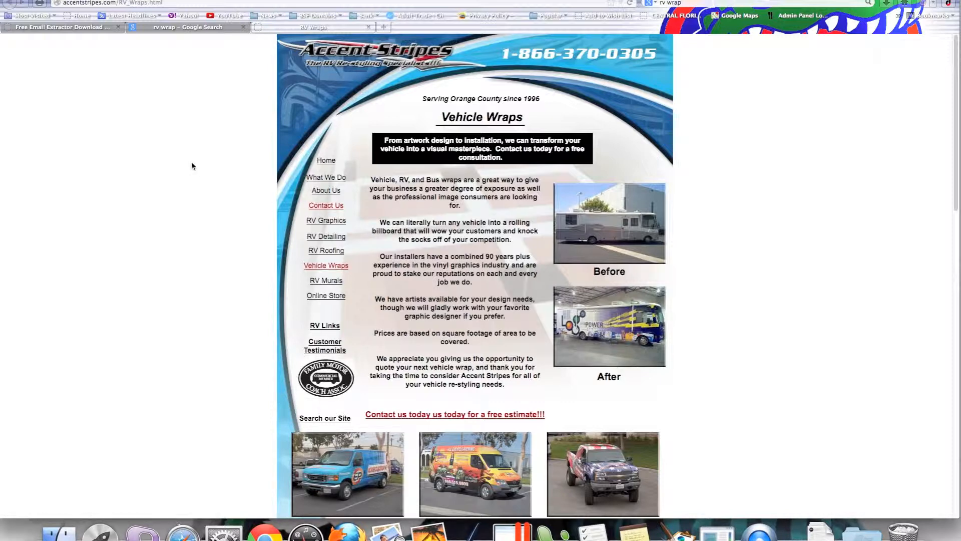
left_click(68, 32)
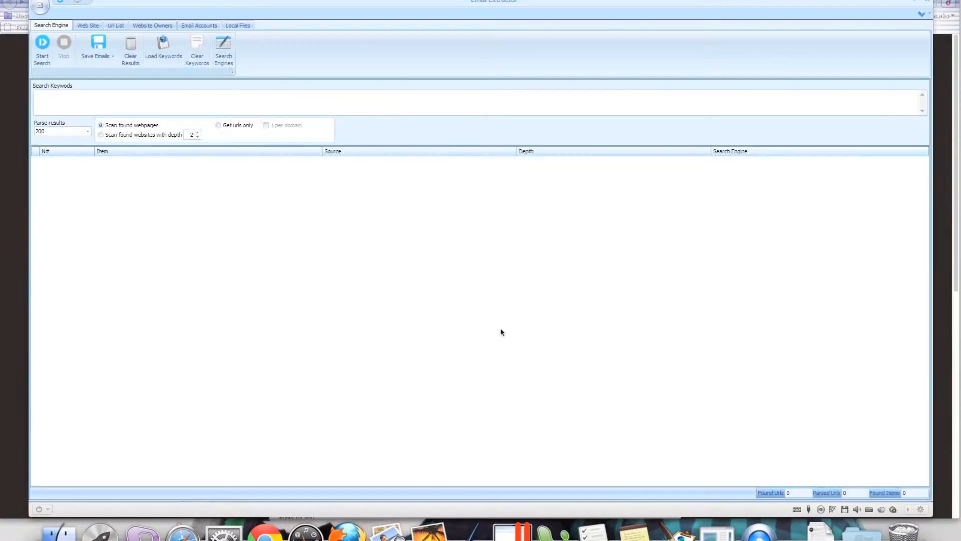
- Switch to Email Extractor and review which search engines are enabled, keeping the current selection
left_click_drag(115, 2, 102, 3)
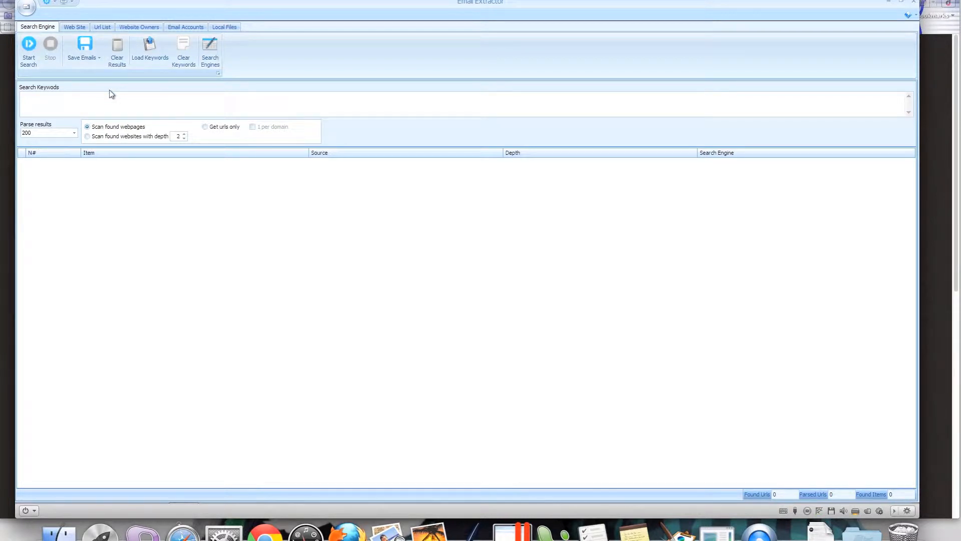
left_click(58, 96)
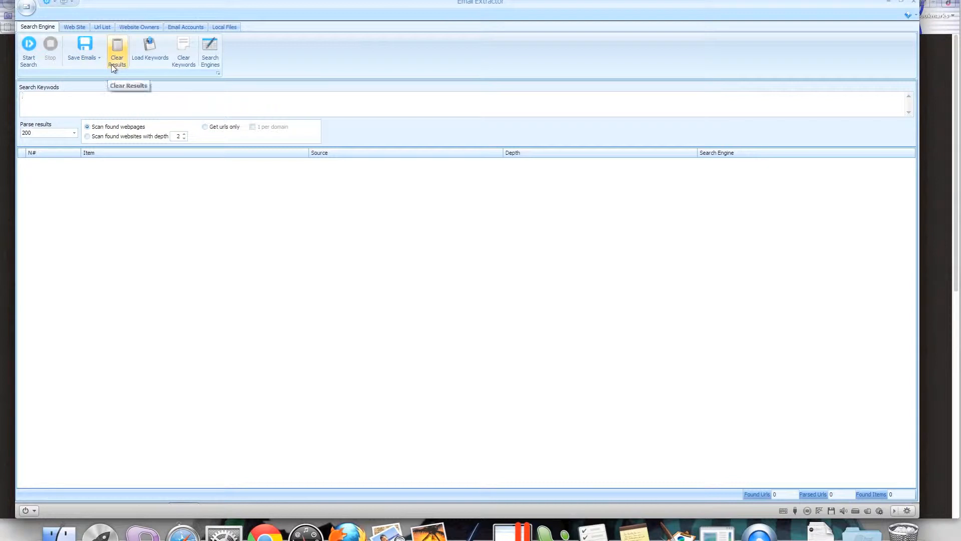
left_click(215, 58)
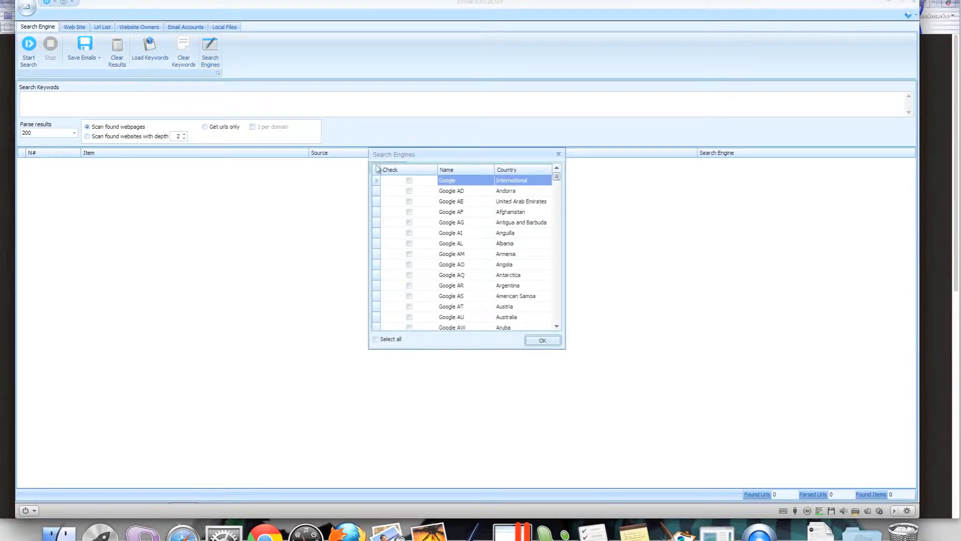
left_click_drag(557, 179, 555, 317)
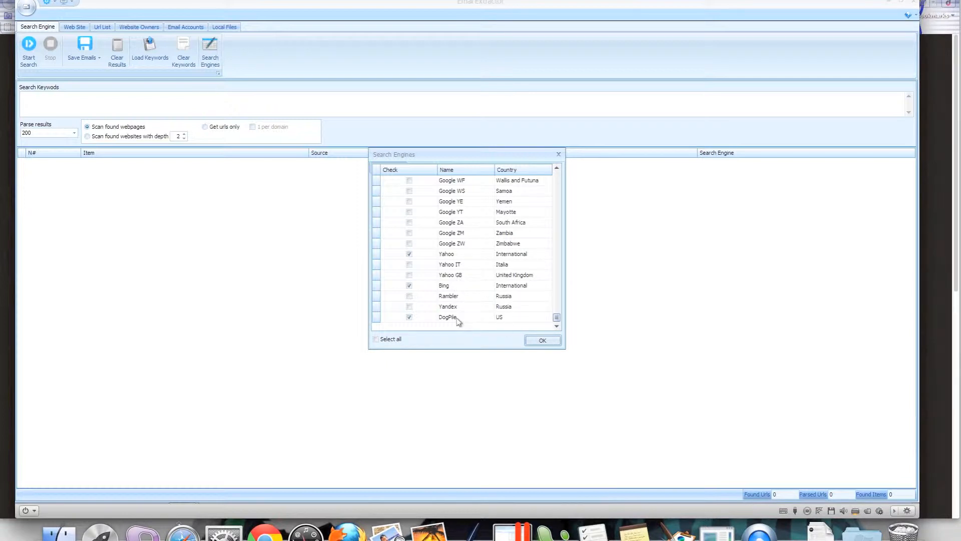
left_click_drag(555, 317, 556, 307)
left_click(538, 341)
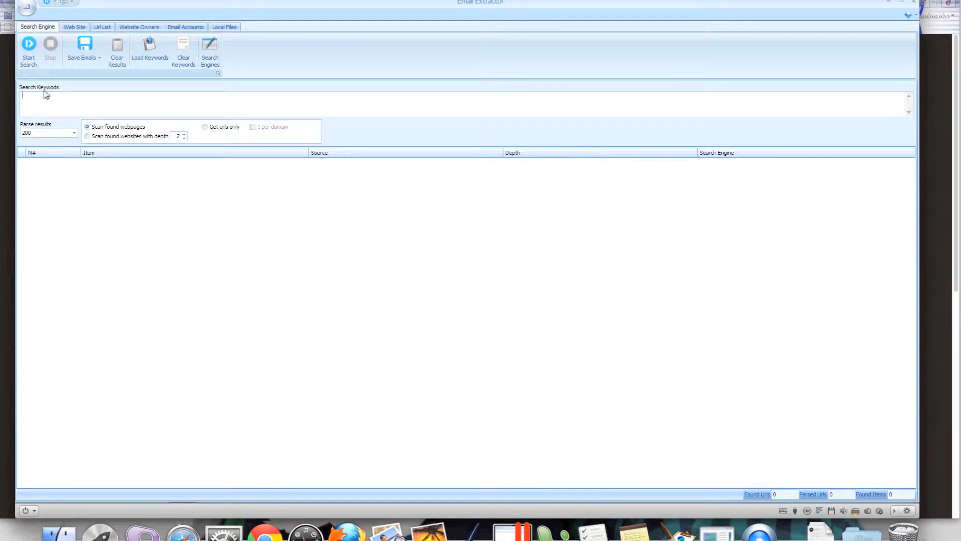
- Run an email search for the keyword "rv wrap" and look through the list of extracted addresses
type("wrap,")
left_click(31, 50)
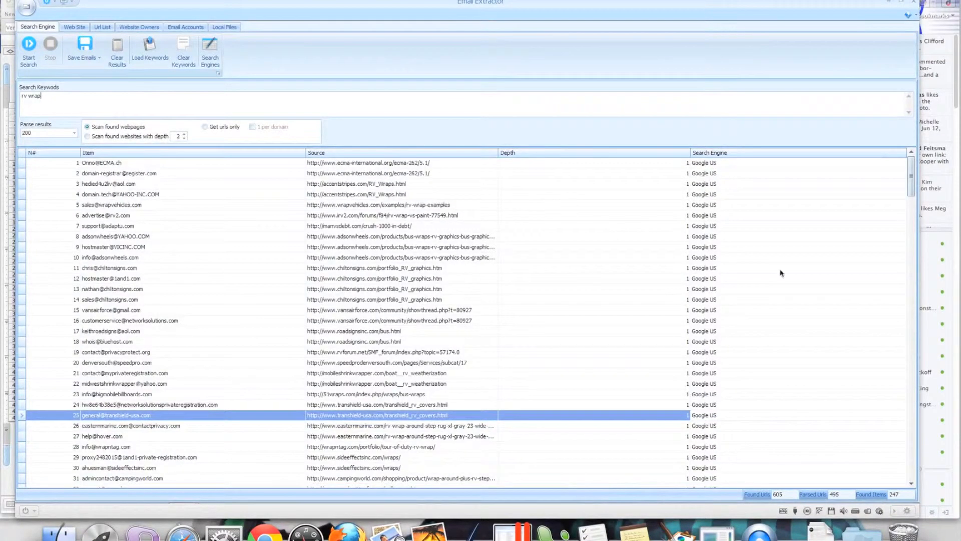
left_click_drag(911, 179, 911, 272)
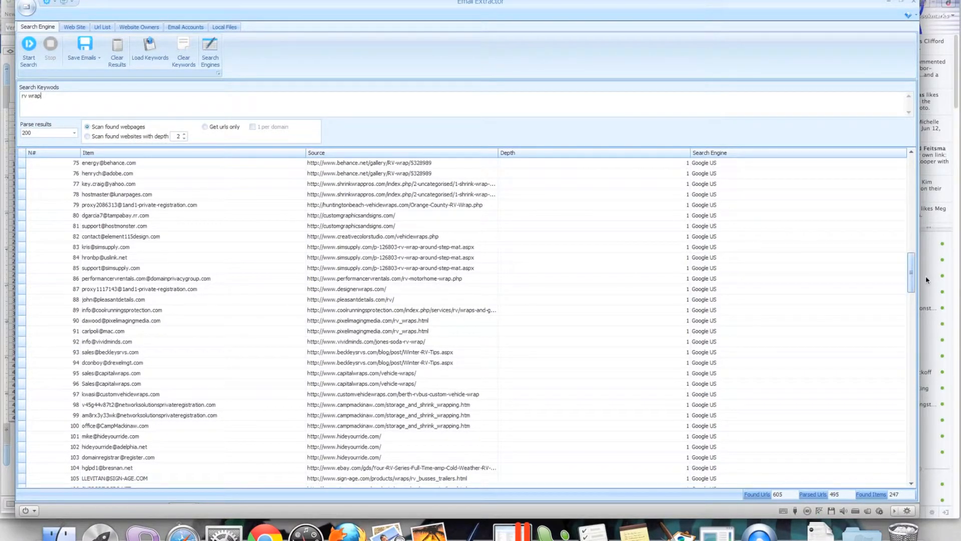
left_click_drag(911, 280, 909, 485)
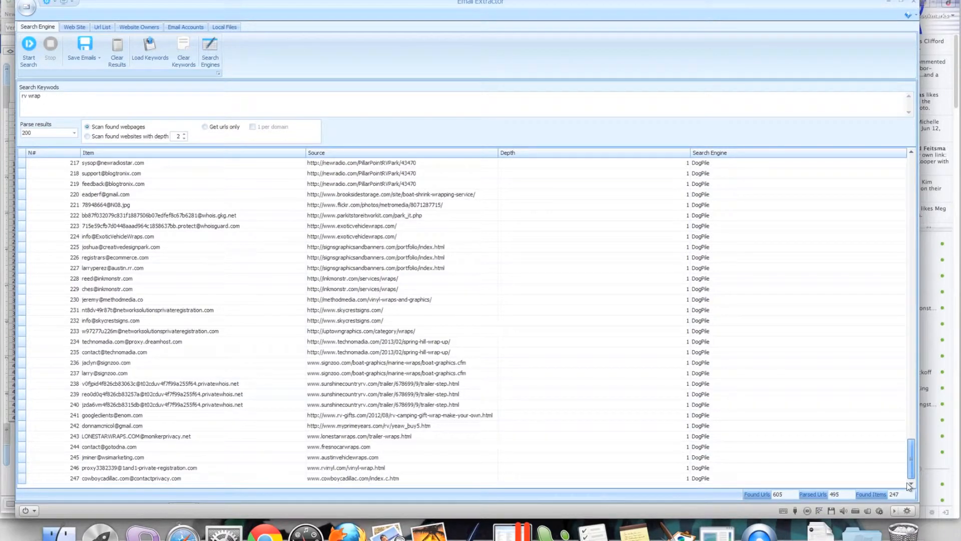
left_click_drag(909, 473, 886, 169)
scroll(900, 404, "up", 7)
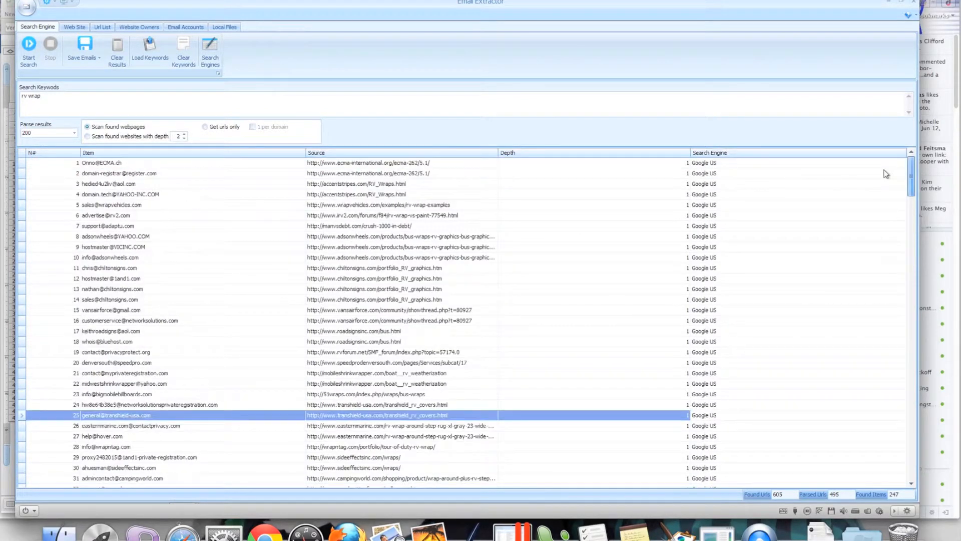
- Set up a text export of the found emails that also includes the Source and Search Engine columns
left_click(95, 58)
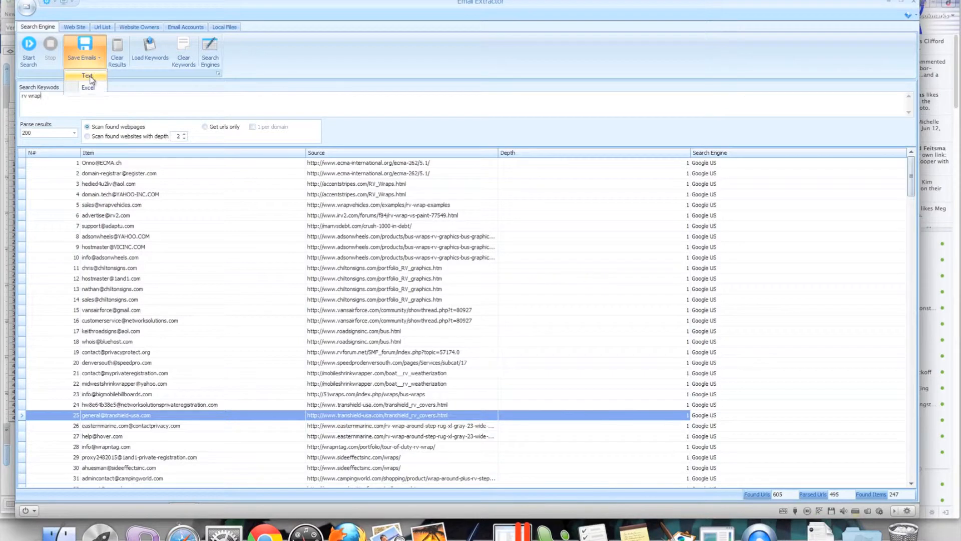
left_click(91, 80)
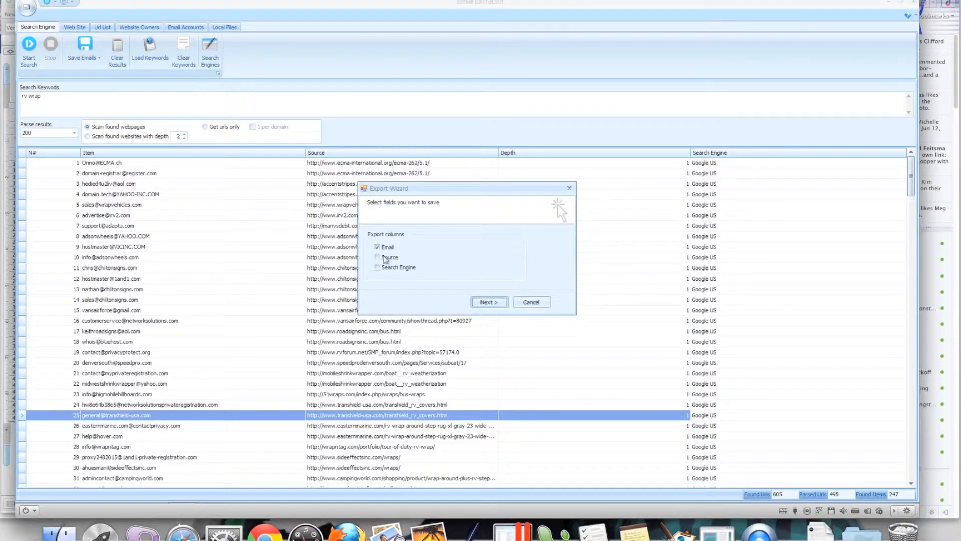
left_click(377, 258)
left_click(378, 268)
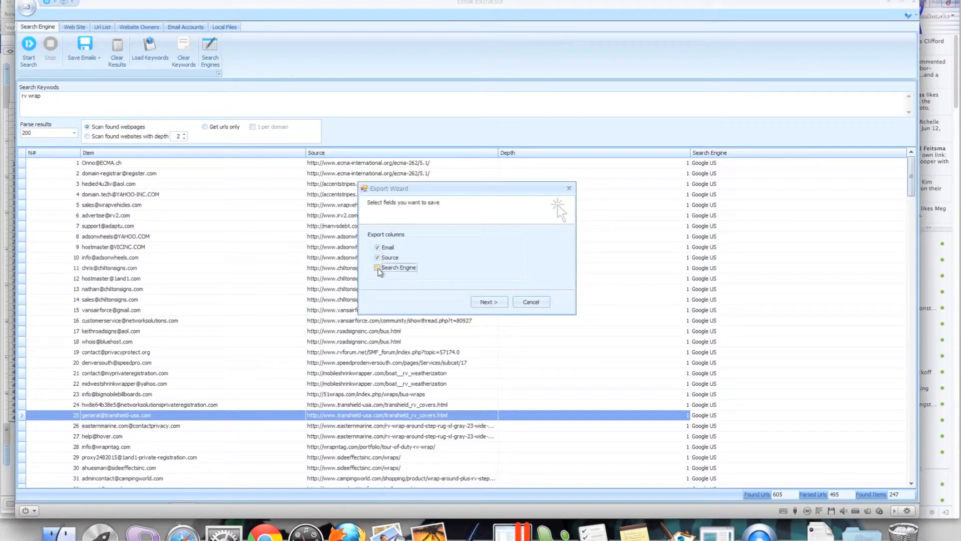
left_click(487, 302)
left_click(486, 302)
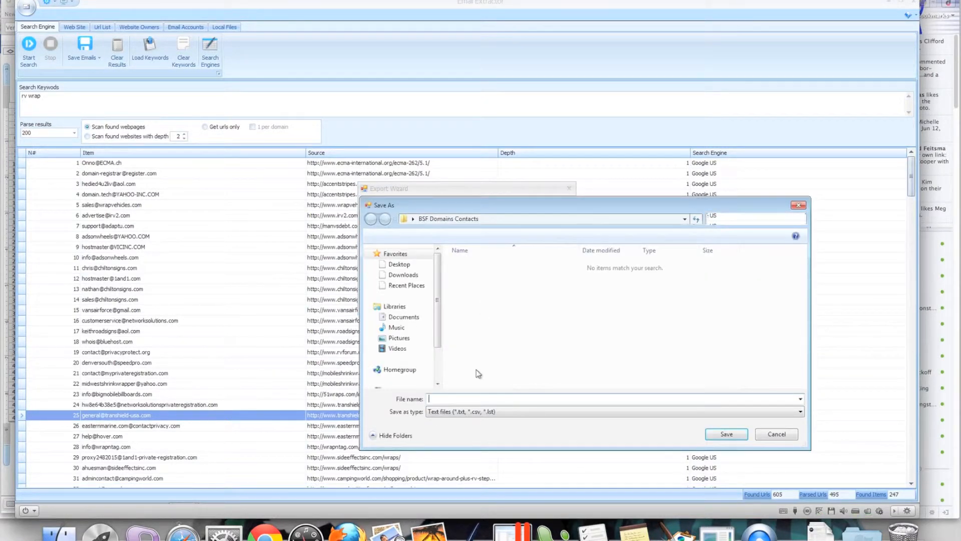
- Save the export as rvwrap.com in the BSF Domains Contacts folder and finish the export wizard
left_click(461, 396)
type("rvwrap.com")
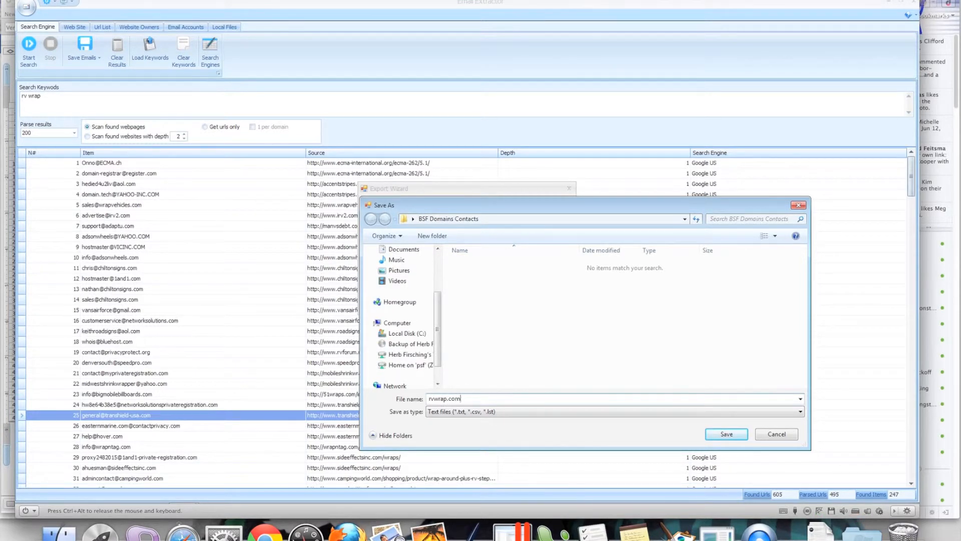
left_click(717, 435)
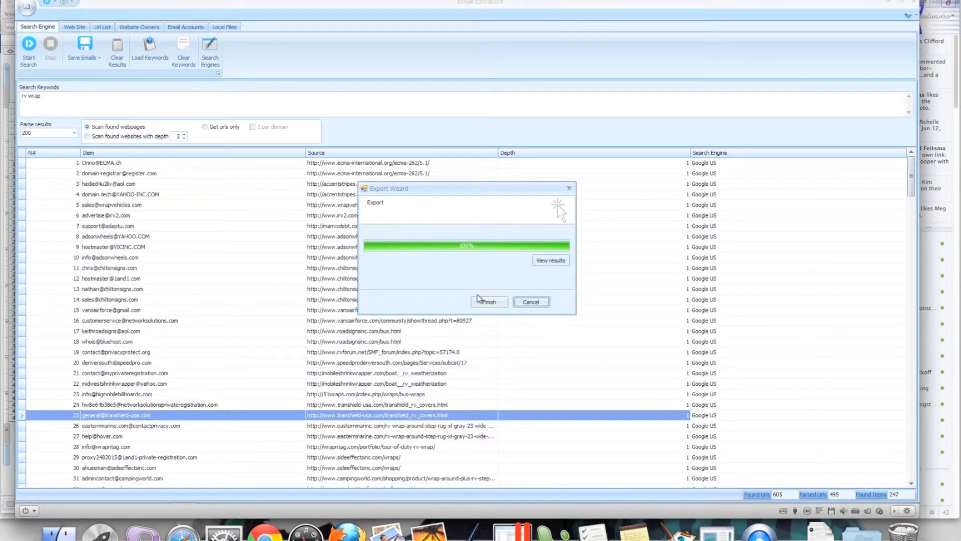
left_click(479, 303)
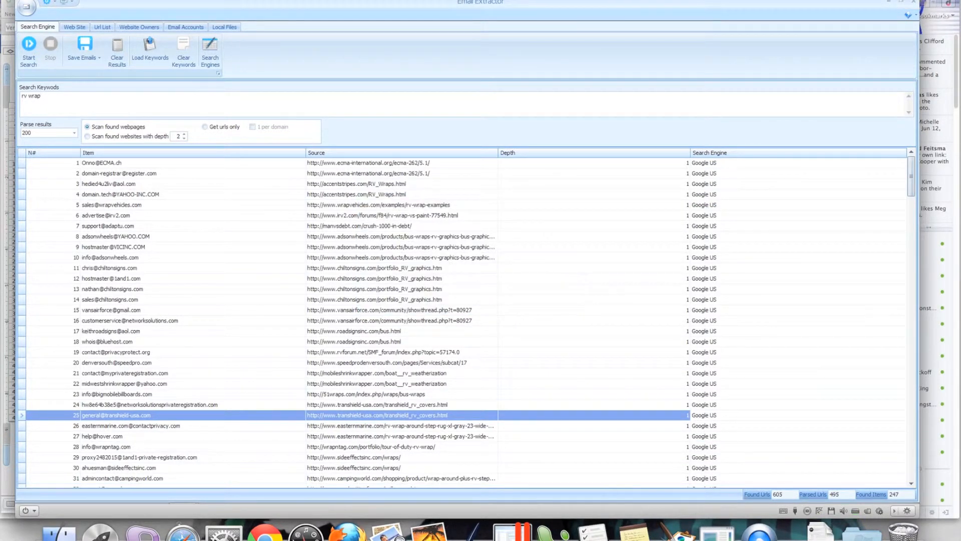
- Switch to Microsoft Excel and open the exported rvwrap.com file from the BSF Domains Contacts folder
left_click(554, 520)
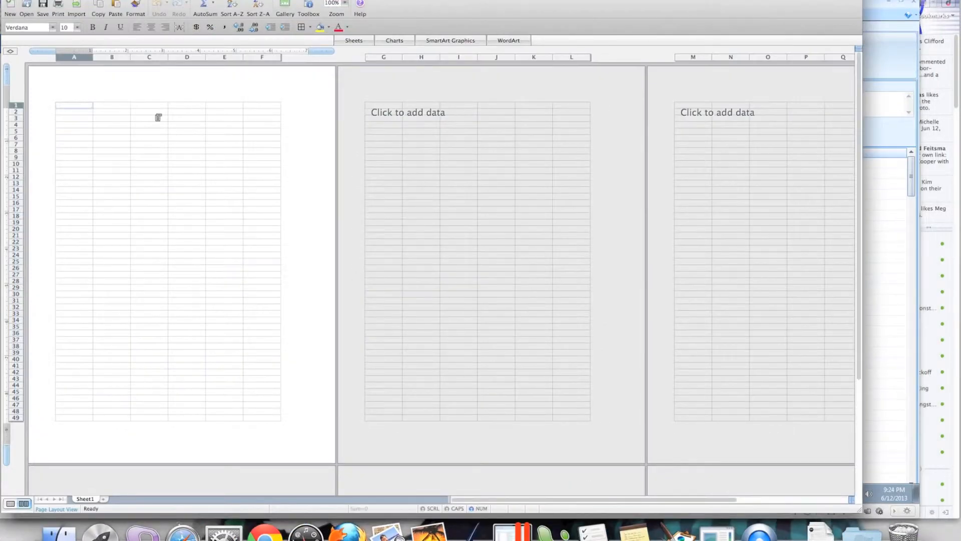
left_click(29, 6)
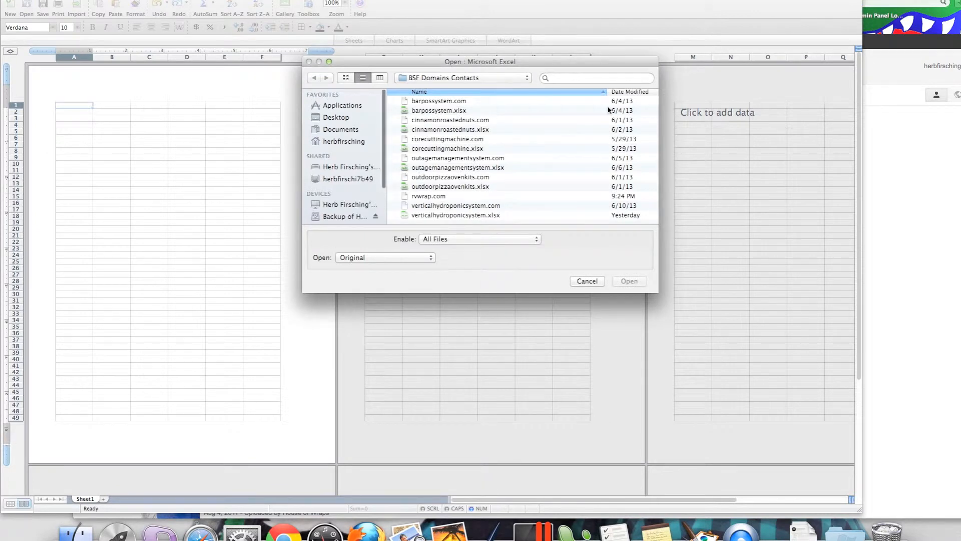
left_click(435, 198)
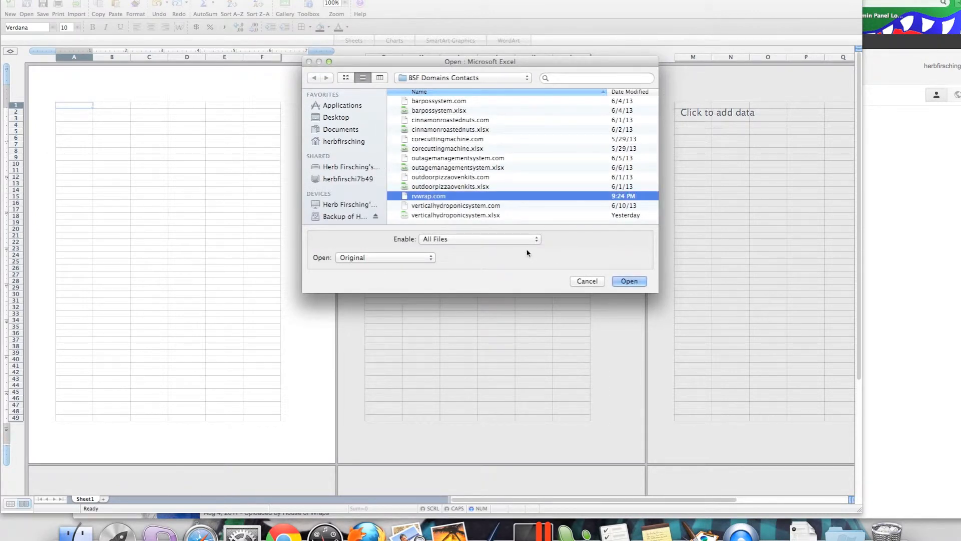
left_click(627, 282)
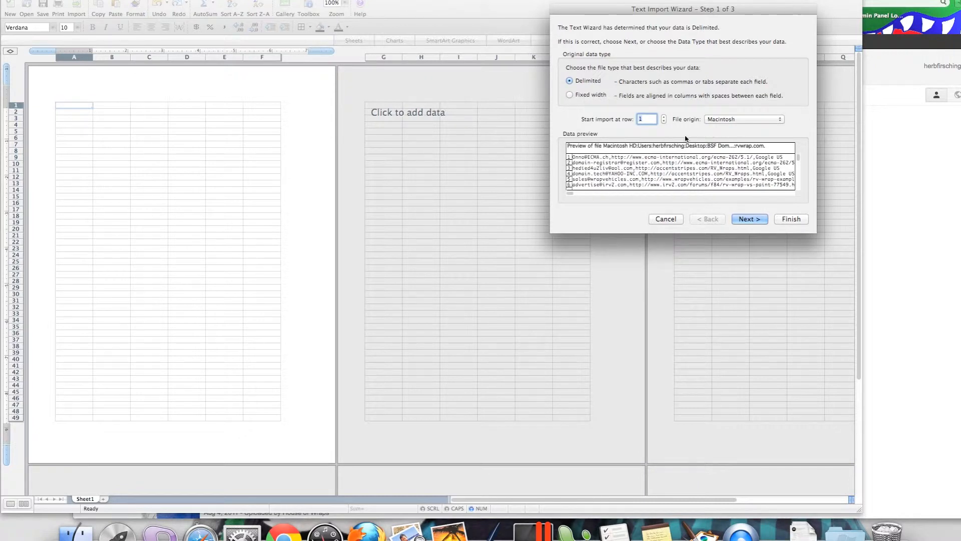
- Import the text as delimited data, adding comma as a delimiter alongside tab
left_click(758, 222)
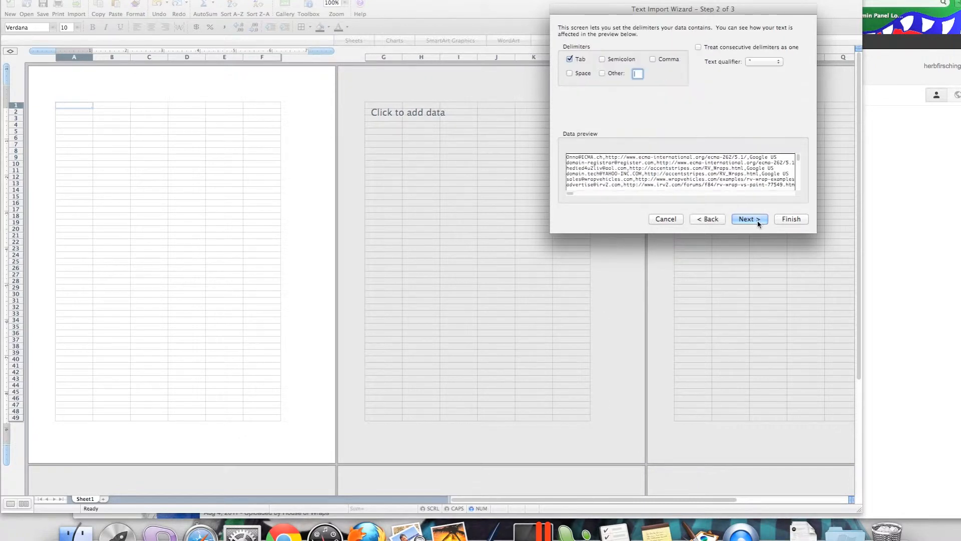
left_click(653, 59)
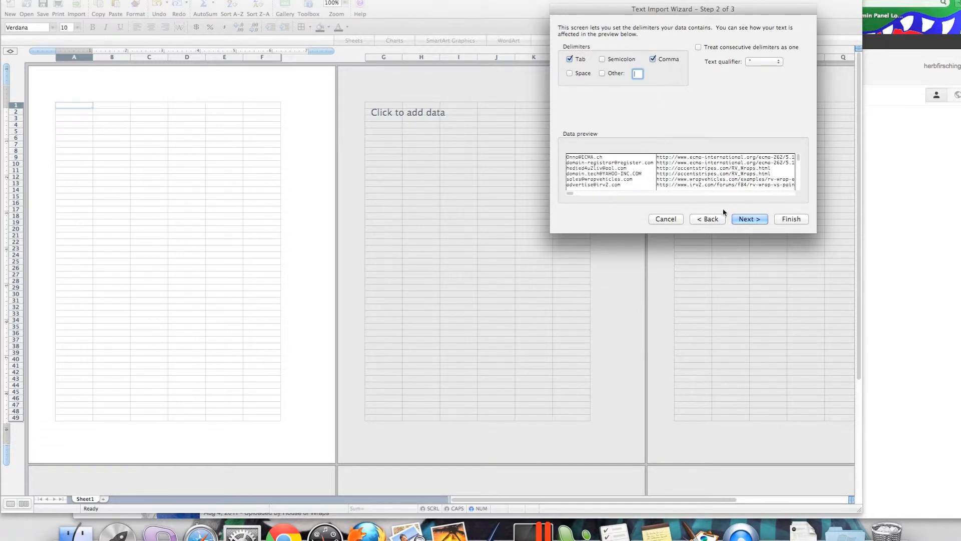
left_click(803, 218)
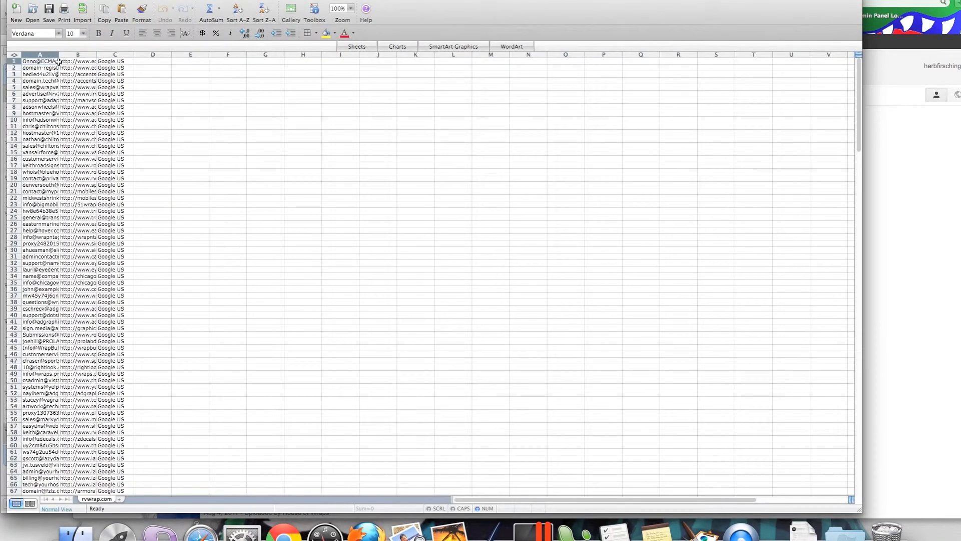
- Widen columns A and B to fit the email addresses and source URLs
left_click_drag(60, 55, 283, 54)
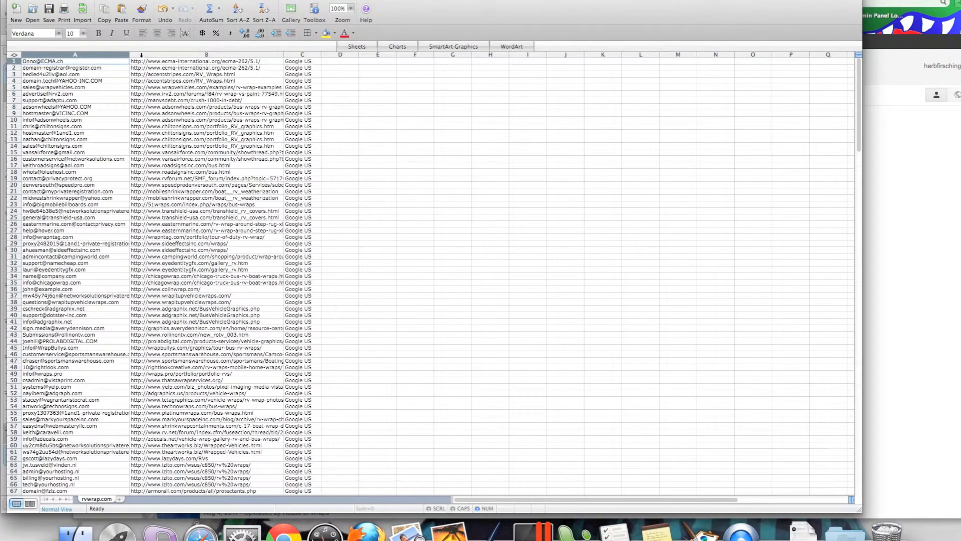
left_click_drag(130, 55, 145, 55)
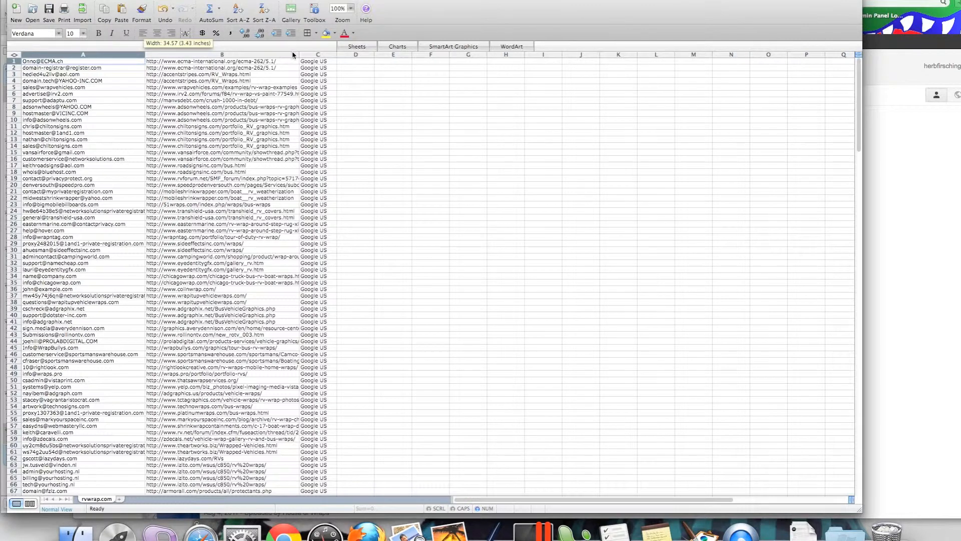
left_click_drag(298, 53, 306, 53)
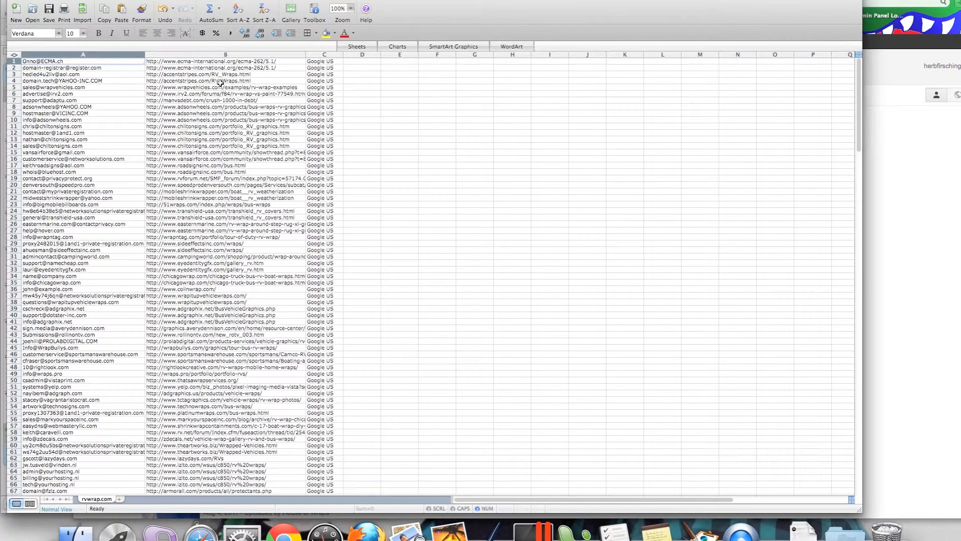
- Delete rows 1 and 2, which hold the ecma-international.org entries
left_click_drag(14, 61, 12, 66)
right_click(14, 68)
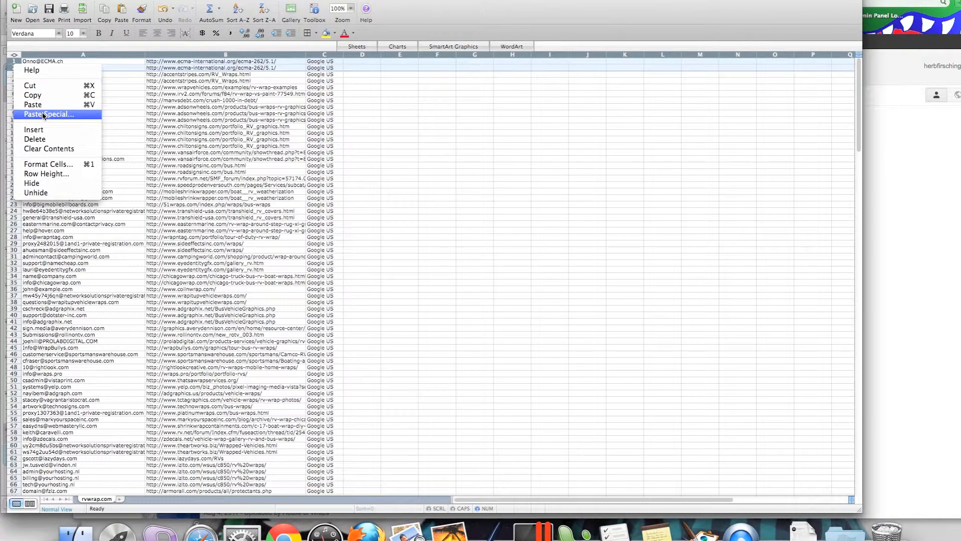
left_click(45, 139)
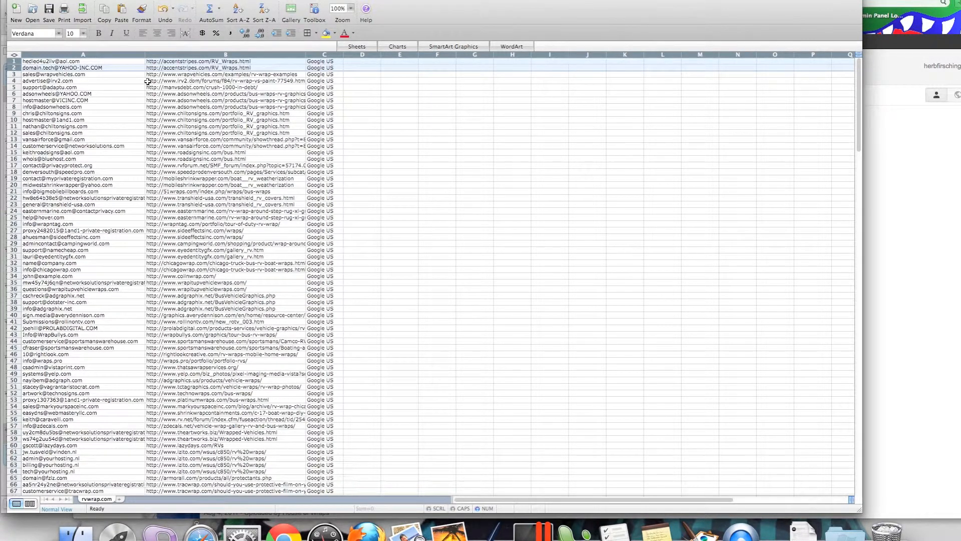
- Delete row 2, the second entry sourced from accentstripes.com
left_click(88, 68)
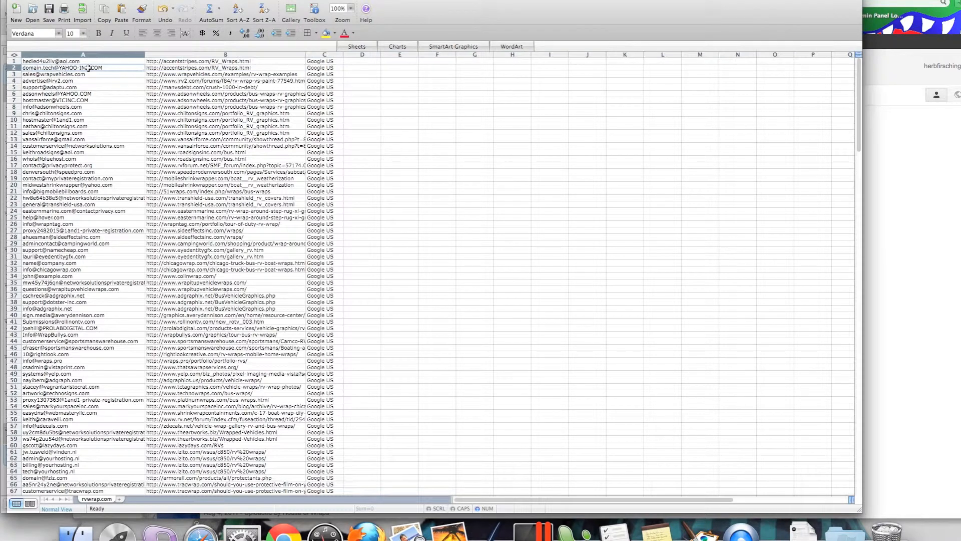
right_click(18, 68)
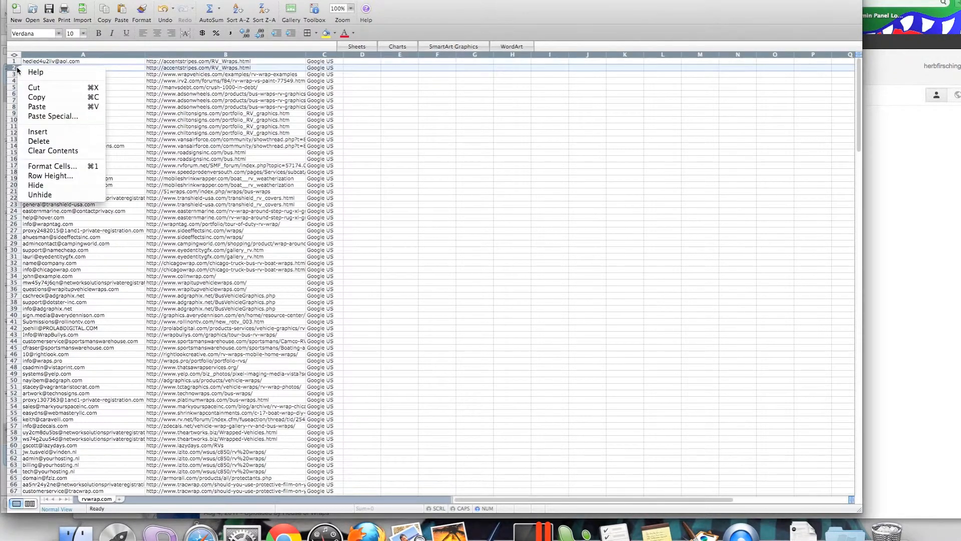
left_click(34, 142)
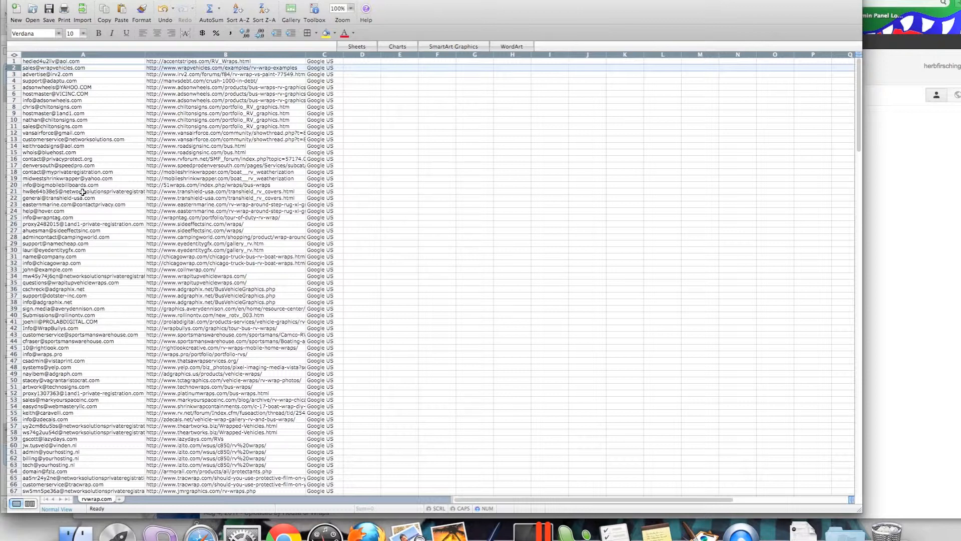
- Review the email addresses in column A against their source URLs from the Google US entries into the Yahoo entries
scroll(64, 201, "down", 5)
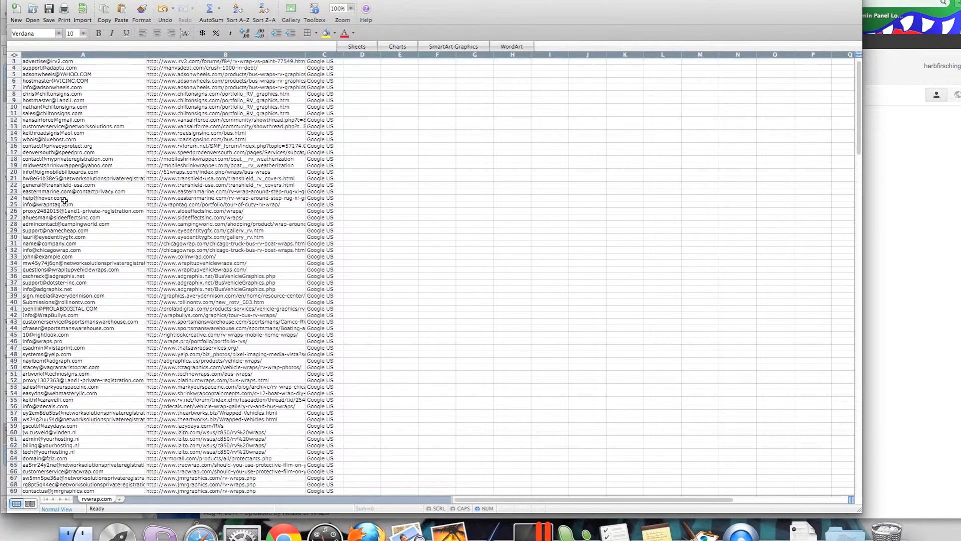
scroll(64, 200, "down", 5)
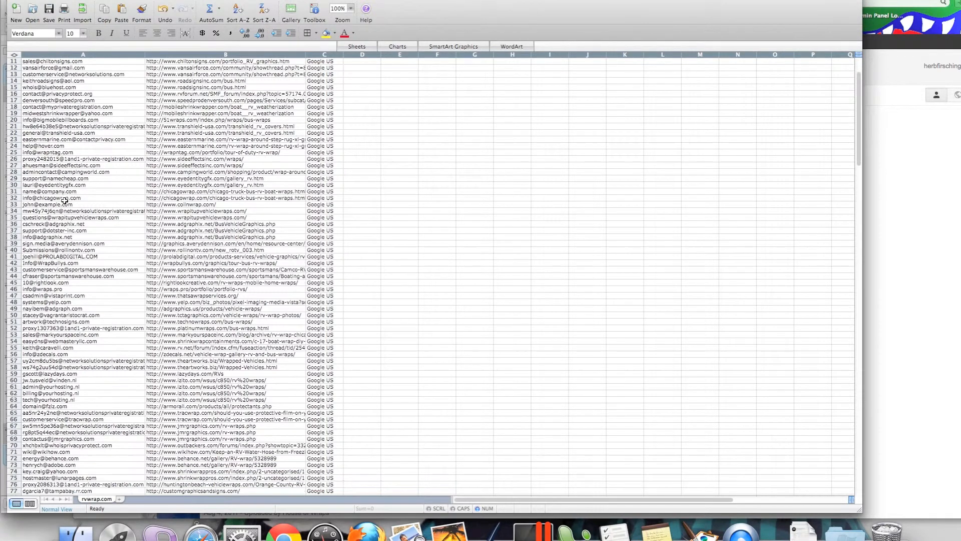
scroll(64, 200, "down", 4)
scroll(64, 200, "down", 13)
scroll(64, 200, "down", 4)
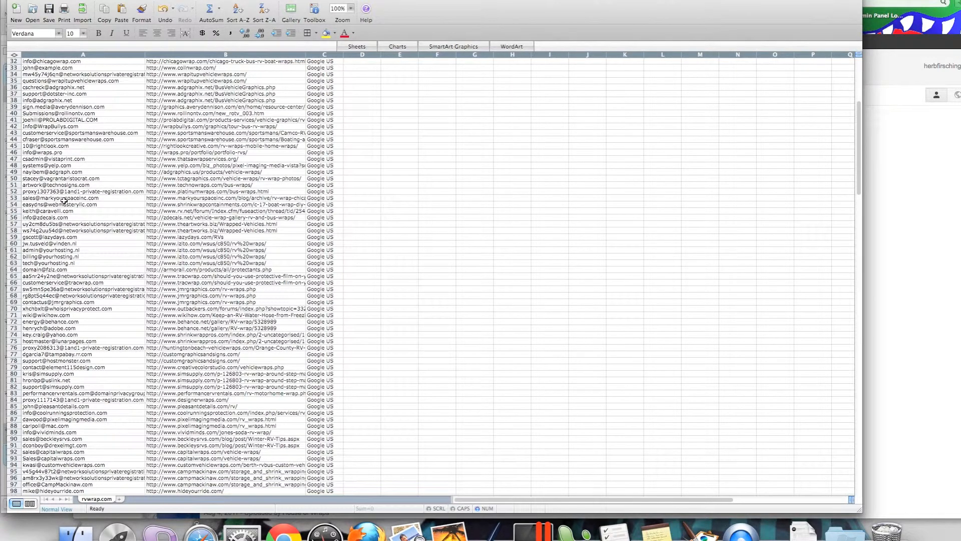
scroll(64, 200, "down", 12)
scroll(67, 201, "down", 9)
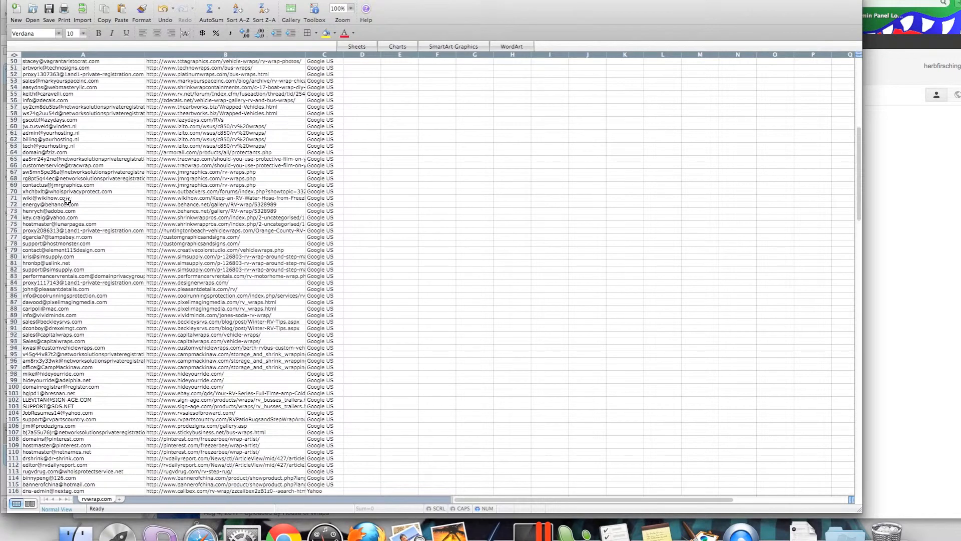
scroll(67, 201, "down", 8)
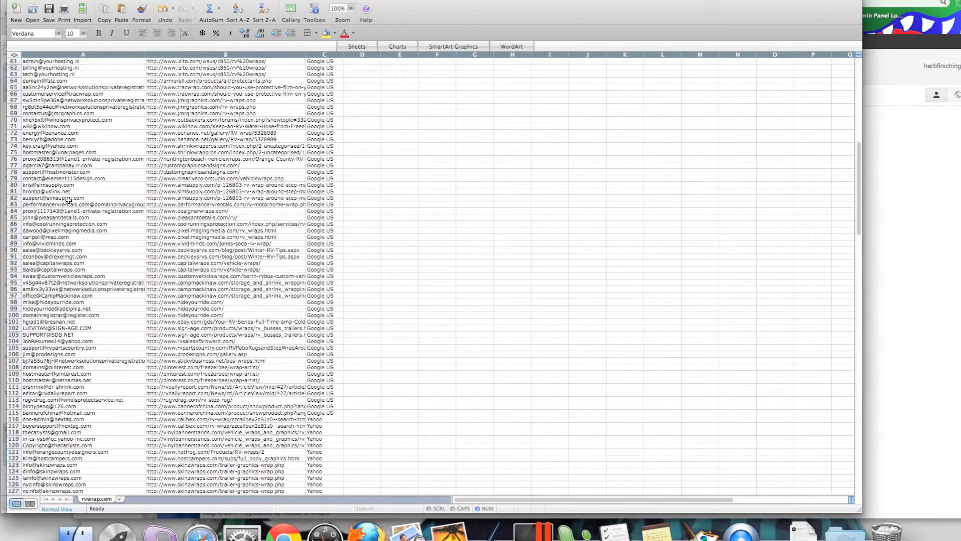
scroll(68, 200, "down", 9)
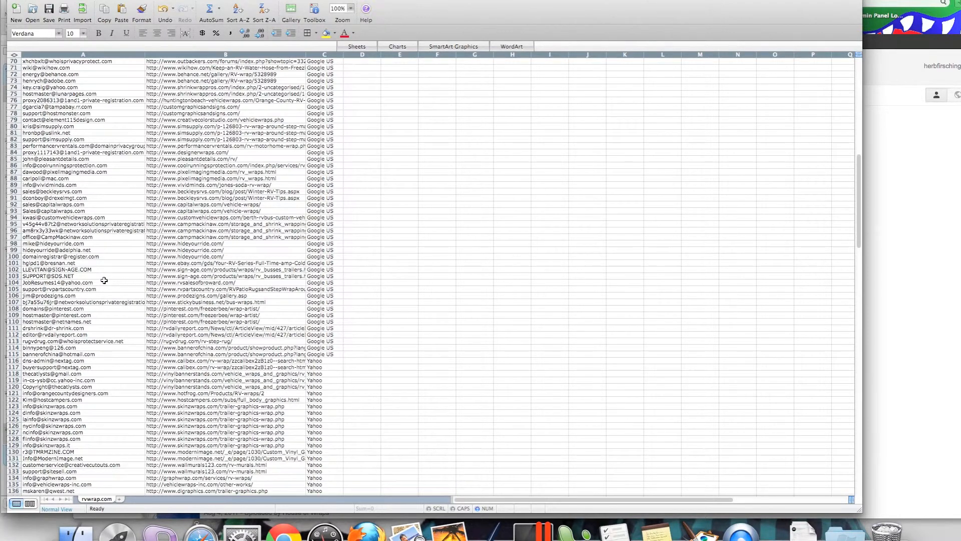
scroll(104, 280, "down", 5)
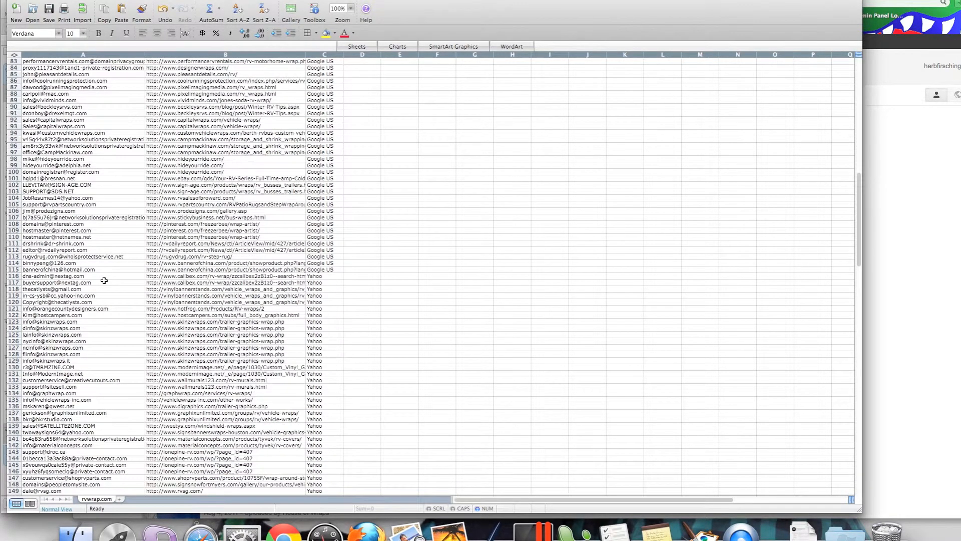
scroll(104, 280, "down", 3)
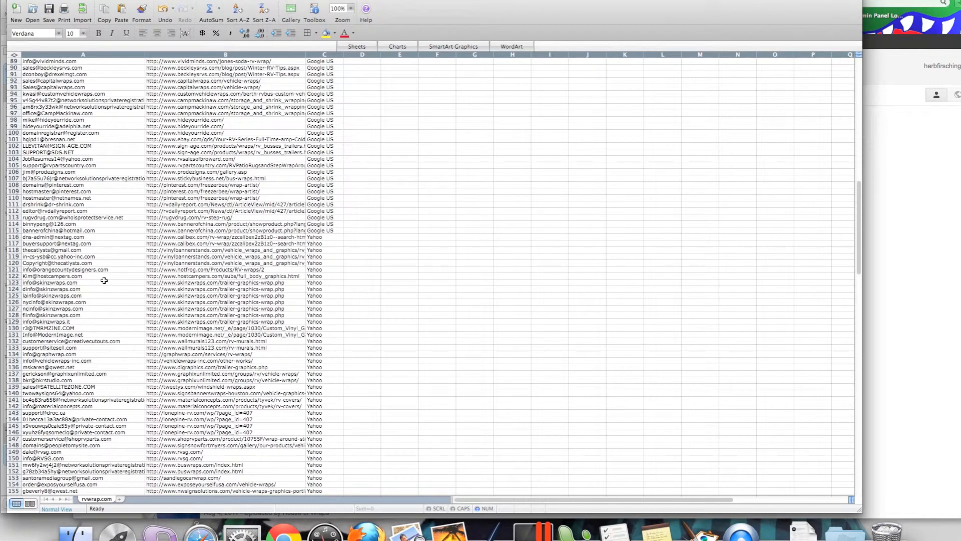
scroll(104, 280, "down", 2)
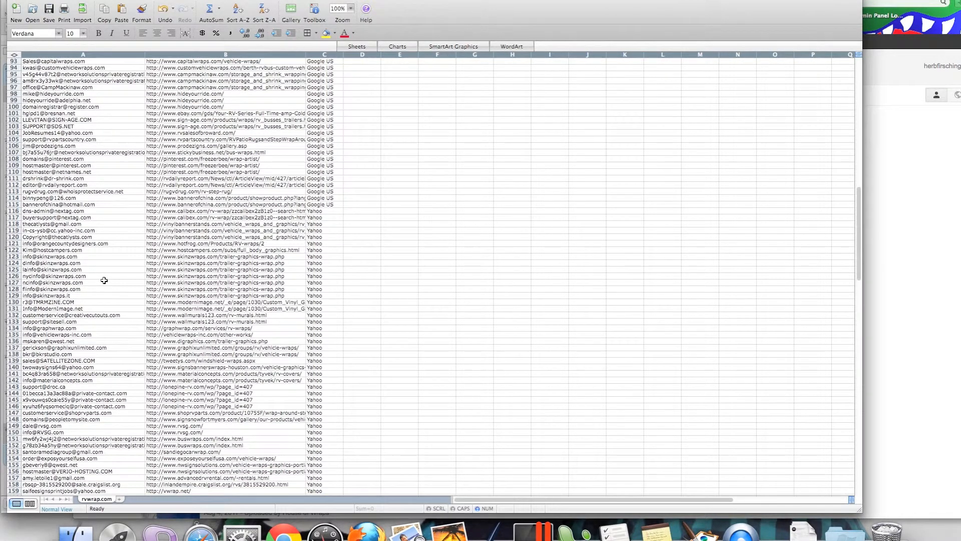
scroll(104, 280, "down", 2)
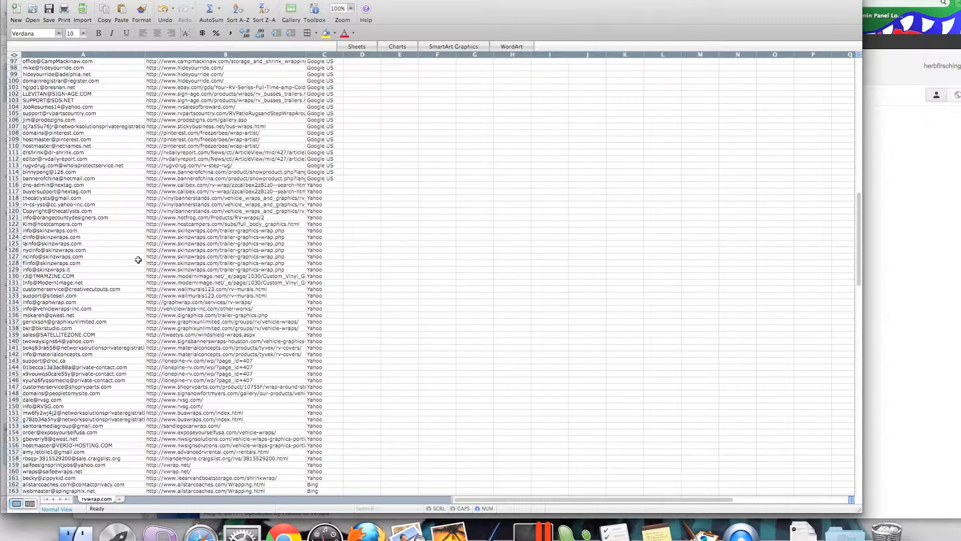
scroll(138, 259, "up", 10)
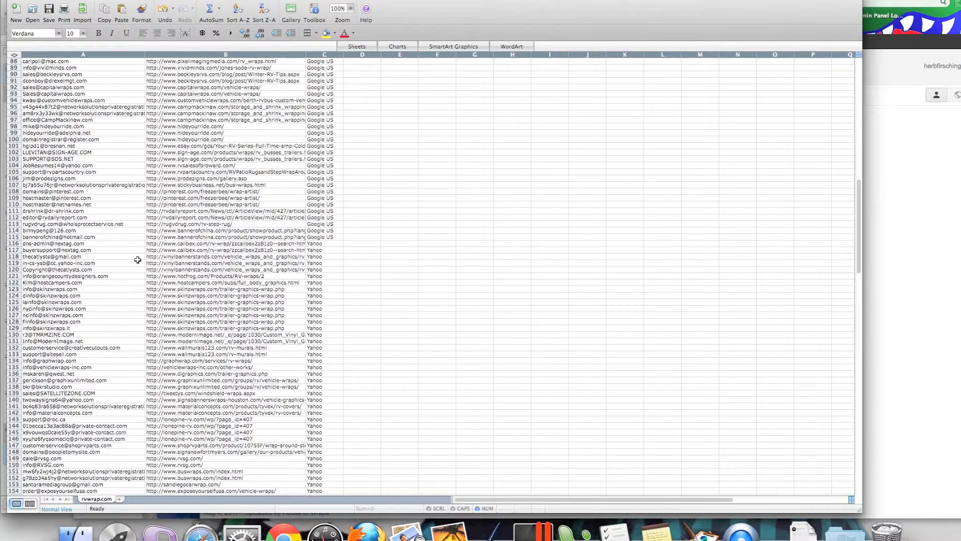
scroll(137, 259, "up", 20)
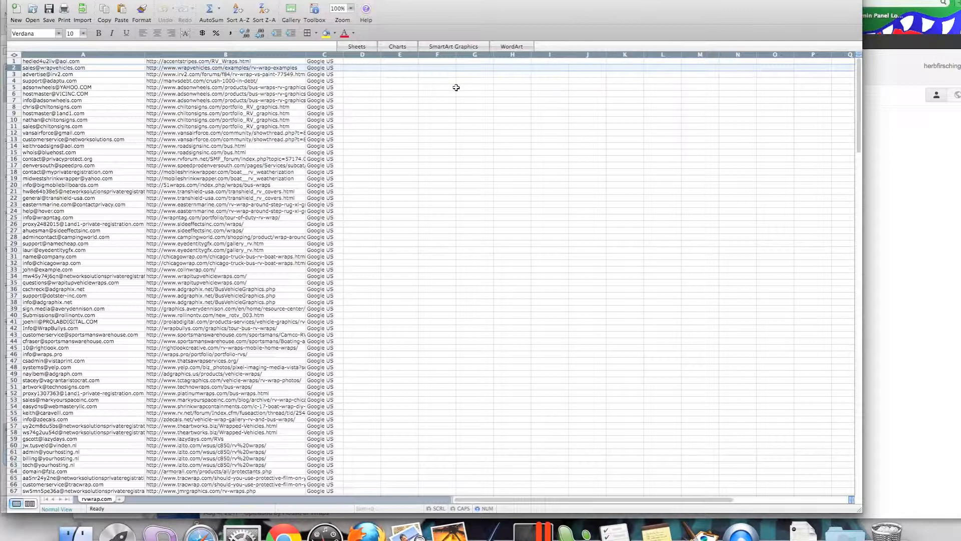
- Check the full extent of the contact list through the final DogPile entries, including the columns beyond the search engine names
scroll(430, 231, "down", 20)
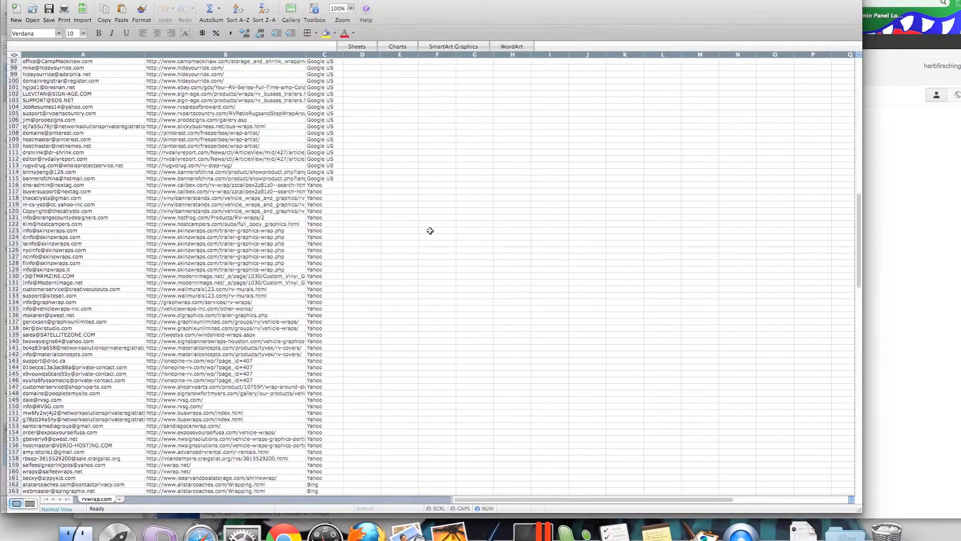
scroll(430, 230, "down", 20)
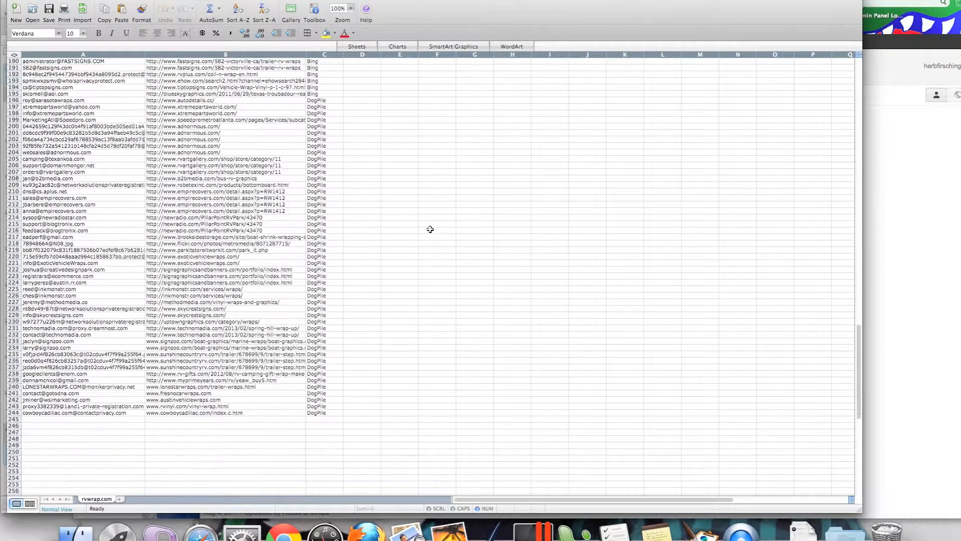
scroll(430, 229, "down", 2)
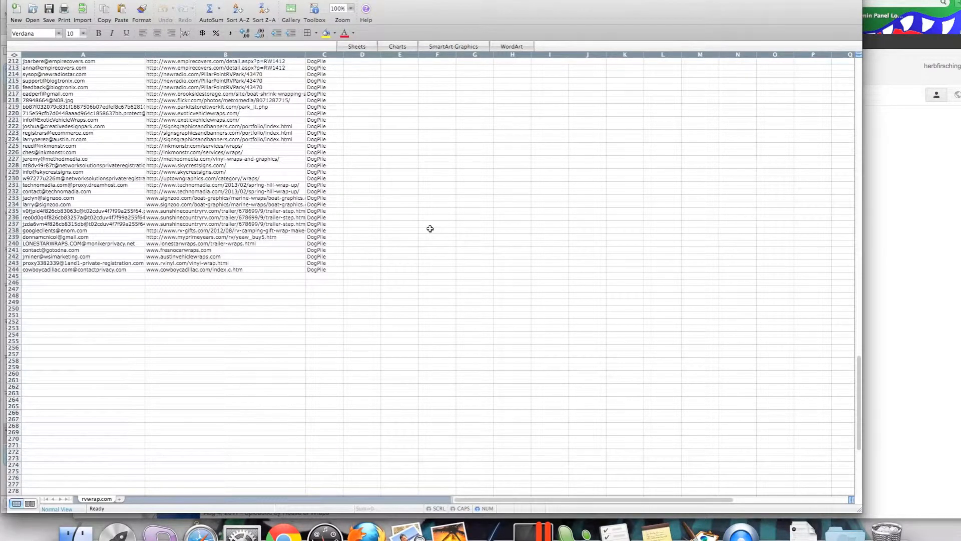
scroll(430, 228, "up", 9)
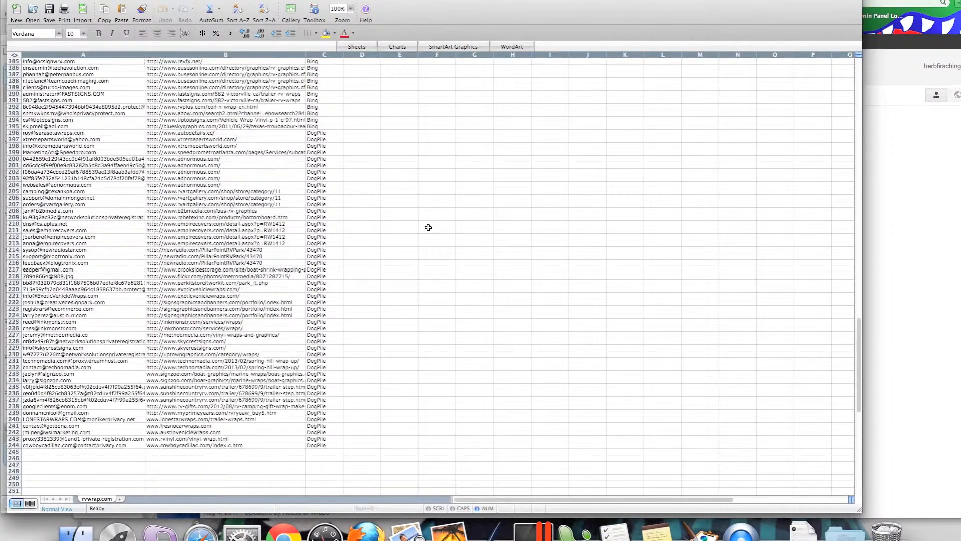
scroll(428, 228, "up", 20)
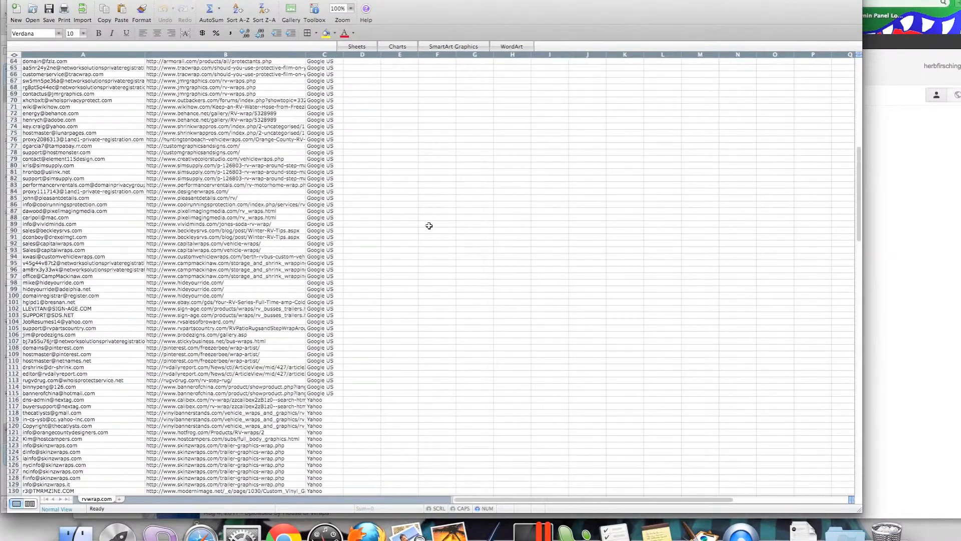
scroll(429, 226, "up", 20)
scroll(430, 225, "right", 3)
scroll(415, 223, "left", 3)
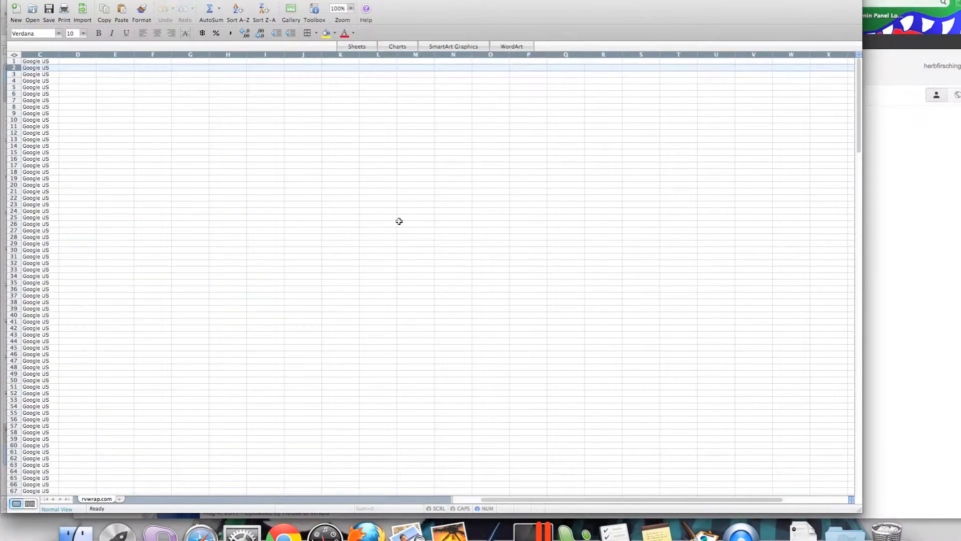